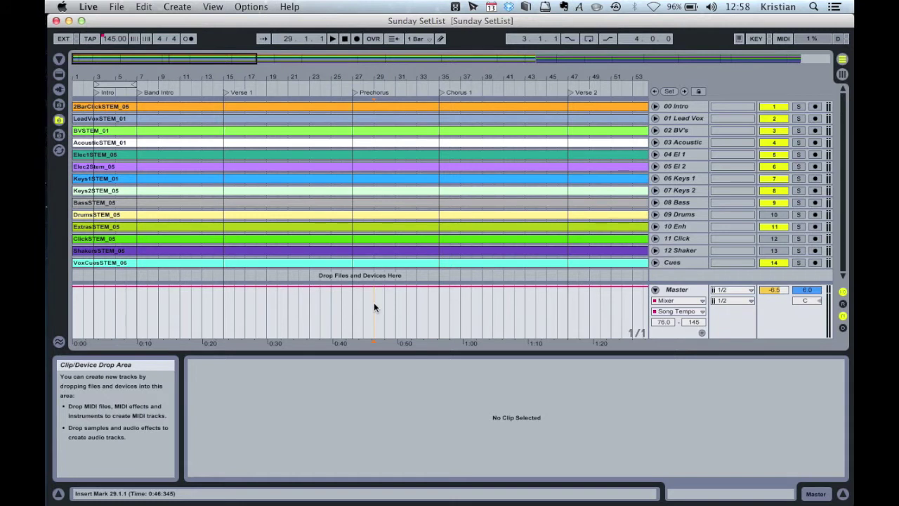
Switch the 12 Shaker, 11 Click and 09 Drums tracks back on.
{"action": "left_click", "coordinate": [777, 253]}
{"action": "left_click", "coordinate": [777, 254]}
{"action": "left_click", "coordinate": [774, 250]}
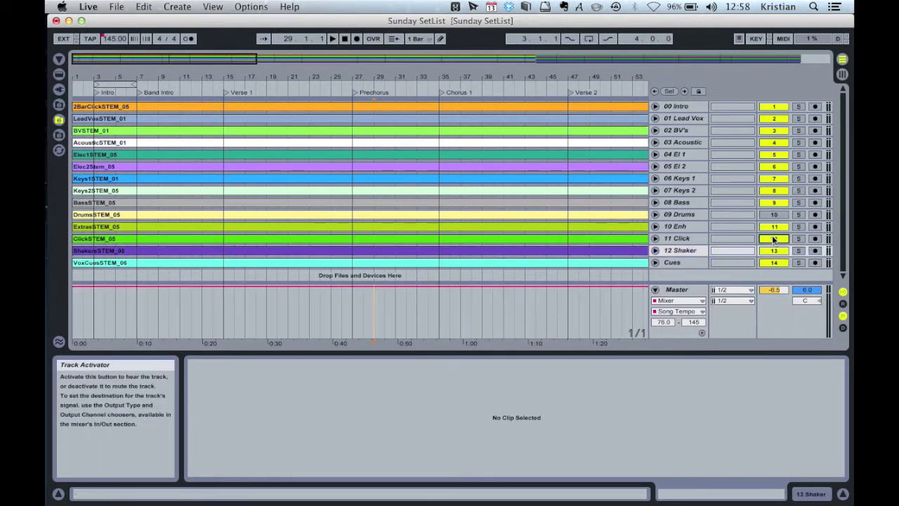
{"action": "left_click", "coordinate": [774, 238]}
{"action": "left_click", "coordinate": [773, 214]}
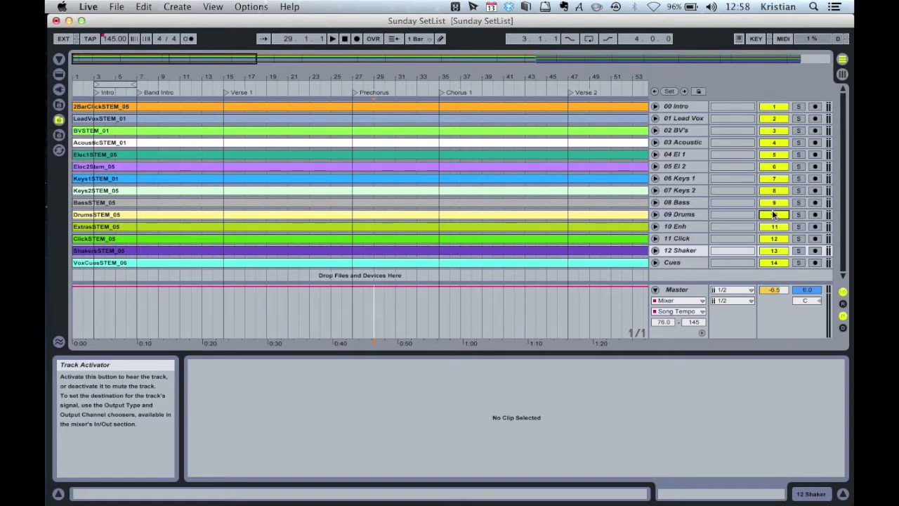
{"action": "left_click", "coordinate": [177, 6]}
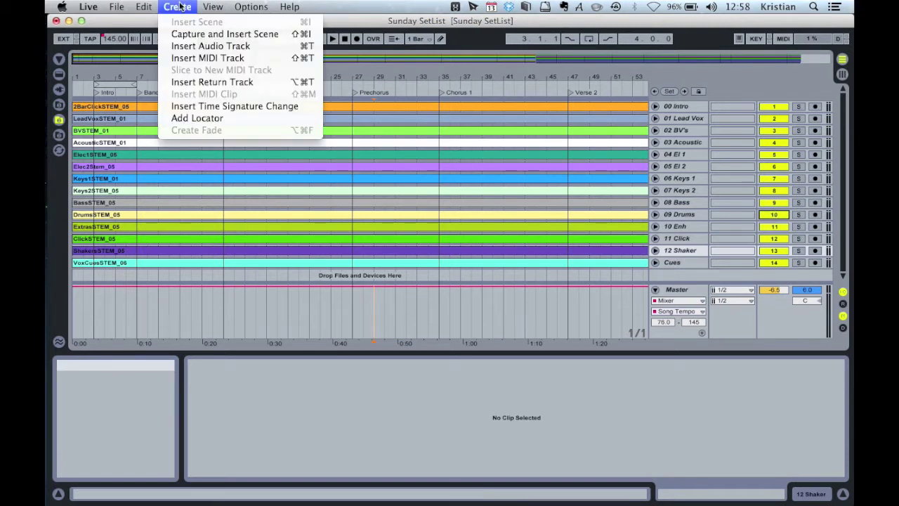
Insert a new audio track and move it below the Cues track.
{"action": "left_click", "coordinate": [216, 47]}
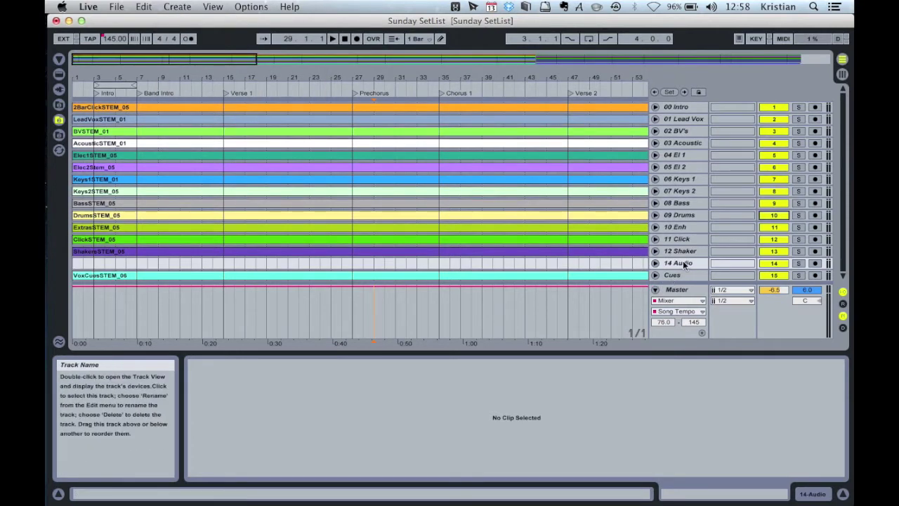
{"action": "left_click", "coordinate": [683, 263]}
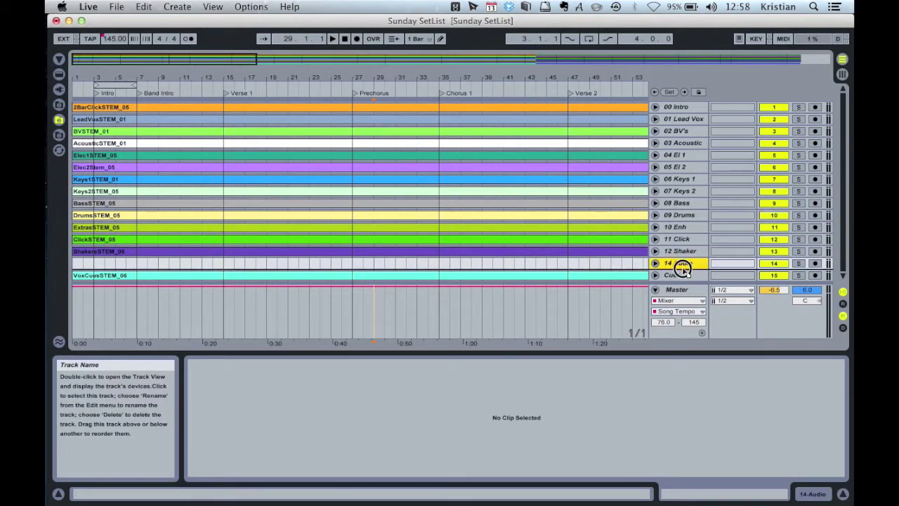
{"action": "left_click_drag", "start_coordinate": [682, 263], "coordinate": [682, 281]}
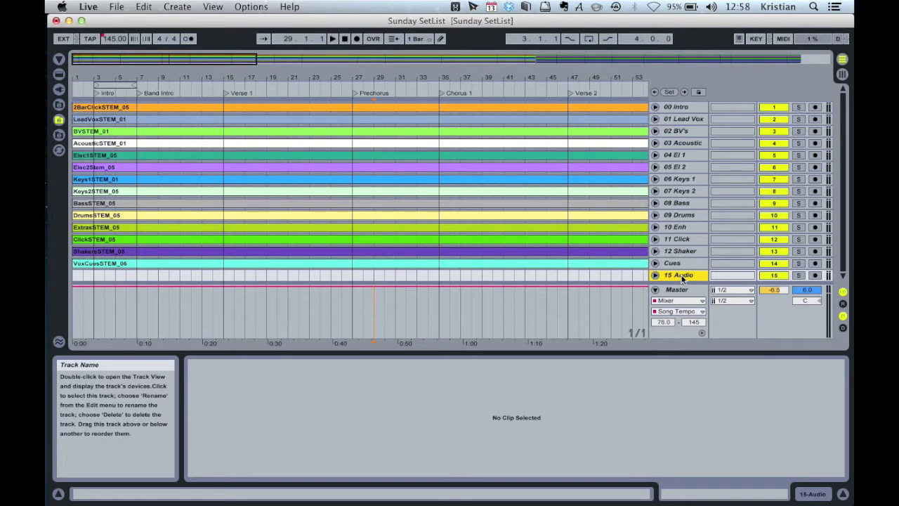
Rename the new track to 'Claps' and unfold its input and output settings.
{"action": "key", "text": "super+r"}
{"action": "type", "text": "Claps"}
{"action": "key", "text": "Return"}
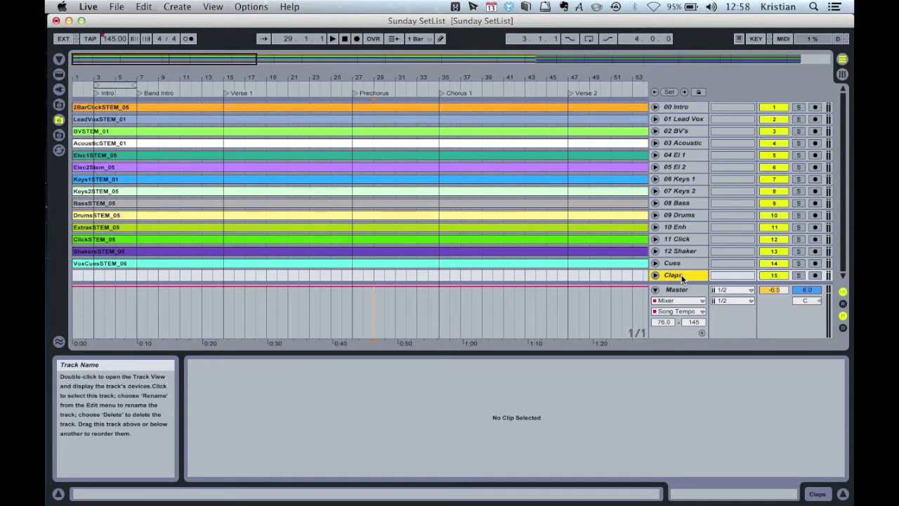
{"action": "left_click", "coordinate": [654, 274]}
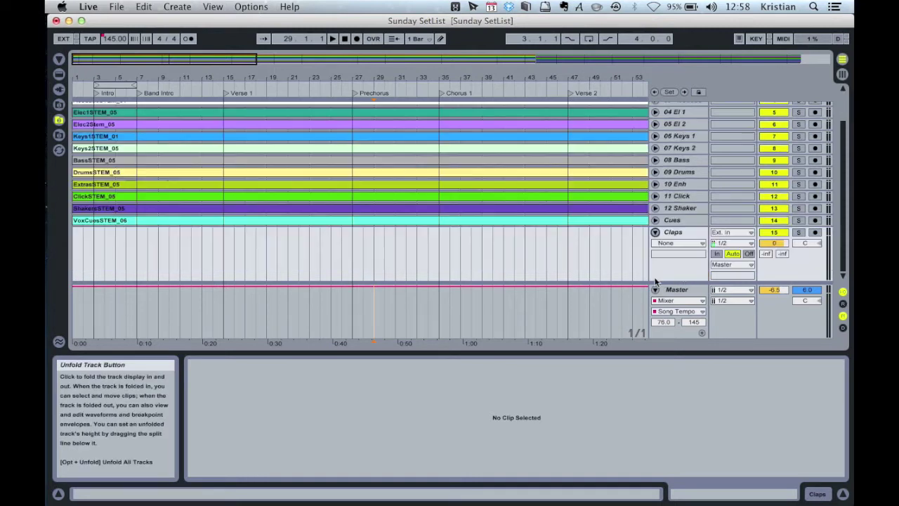
{"action": "left_click", "coordinate": [728, 233]}
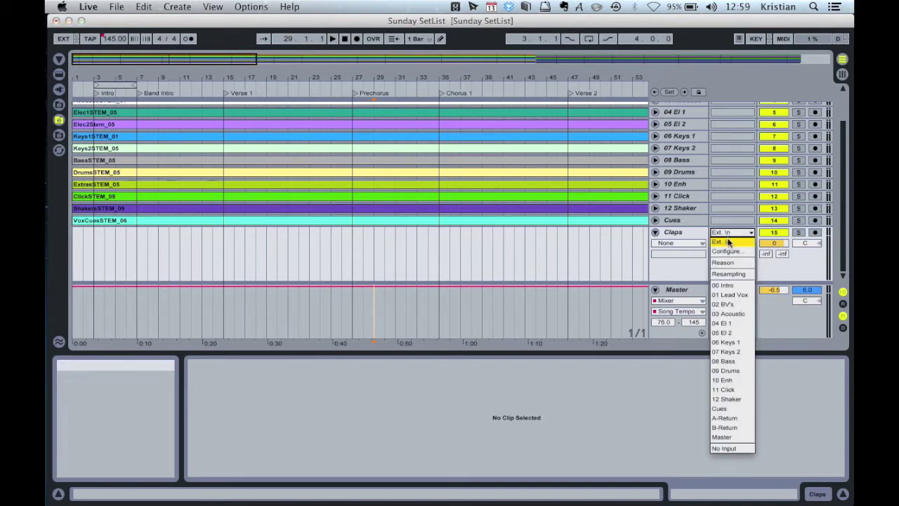
{"action": "left_click", "coordinate": [728, 243]}
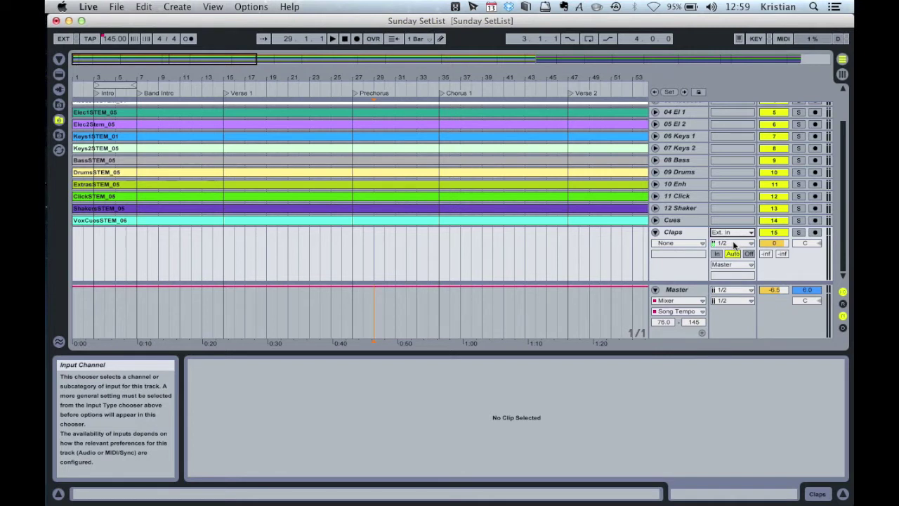
{"action": "left_click", "coordinate": [89, 6]}
{"action": "left_click", "coordinate": [89, 6]}
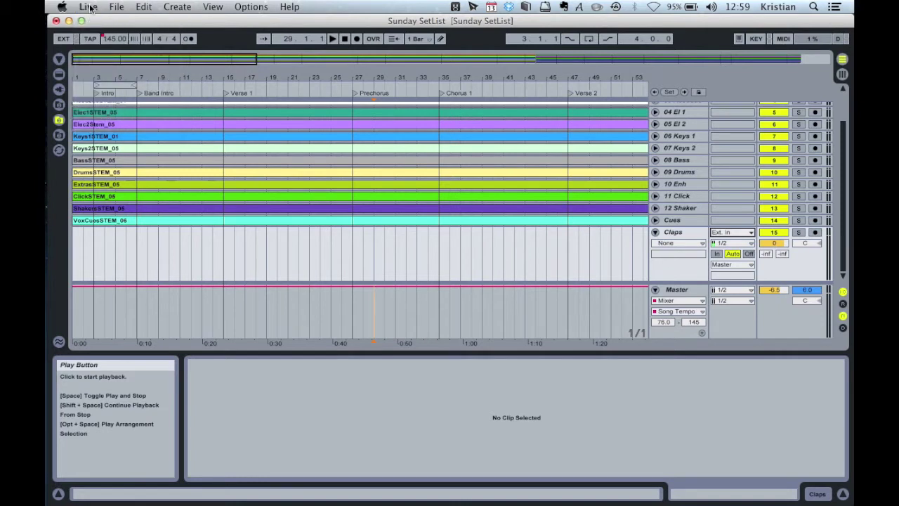
{"action": "left_click", "coordinate": [88, 6]}
{"action": "left_click", "coordinate": [107, 40]}
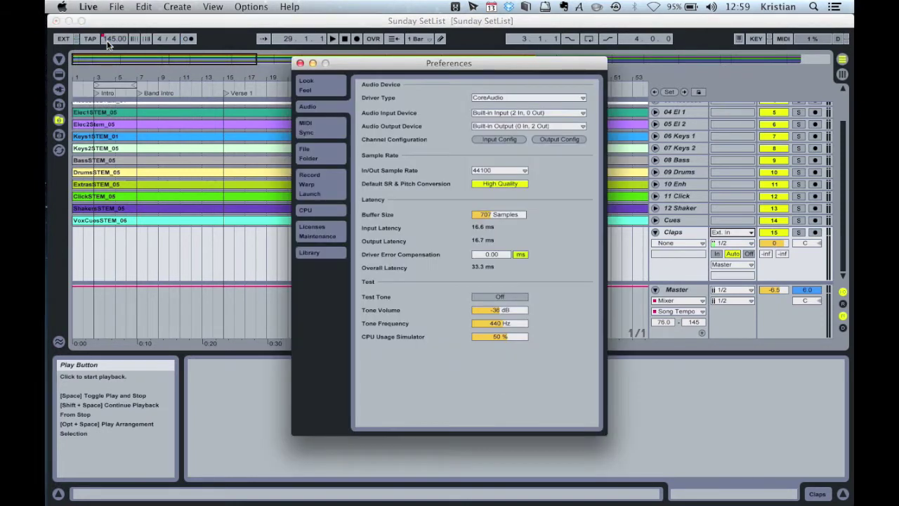
{"action": "left_click", "coordinate": [493, 114]}
{"action": "left_click", "coordinate": [493, 118]}
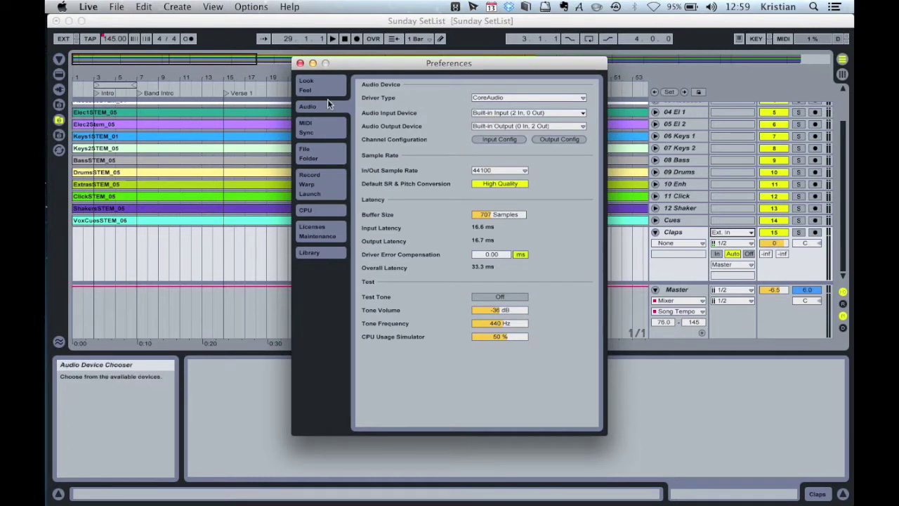
{"action": "left_click", "coordinate": [301, 63]}
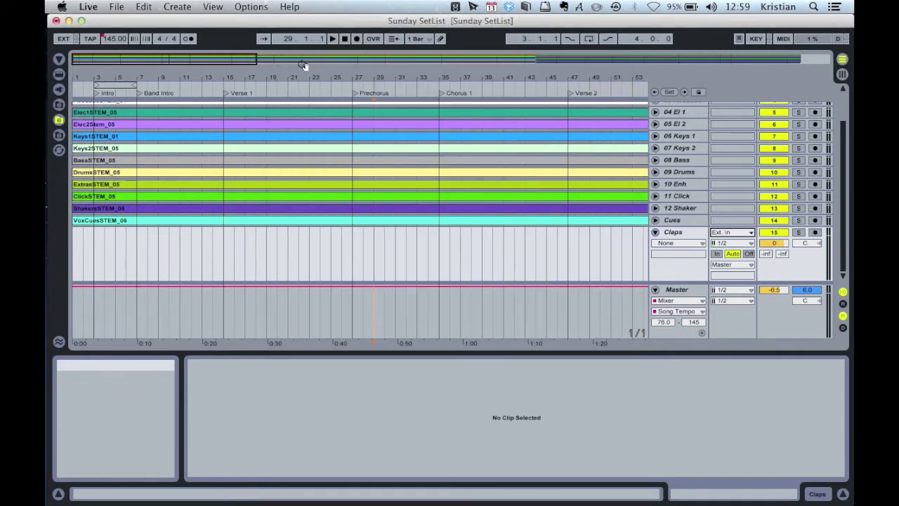
From 1.1.1, set Claps monitoring Off, arm Claps, enable the metronome and start recording.
{"action": "left_click", "coordinate": [344, 39]}
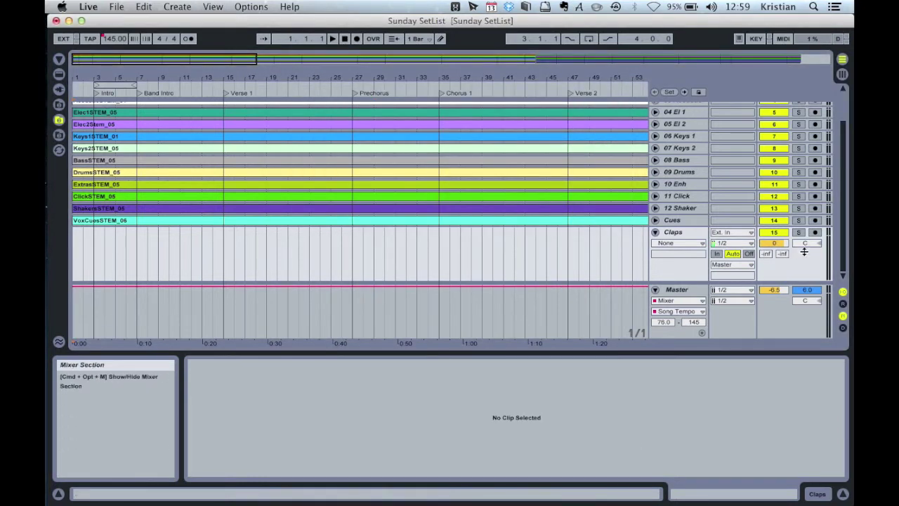
{"action": "left_click", "coordinate": [748, 254]}
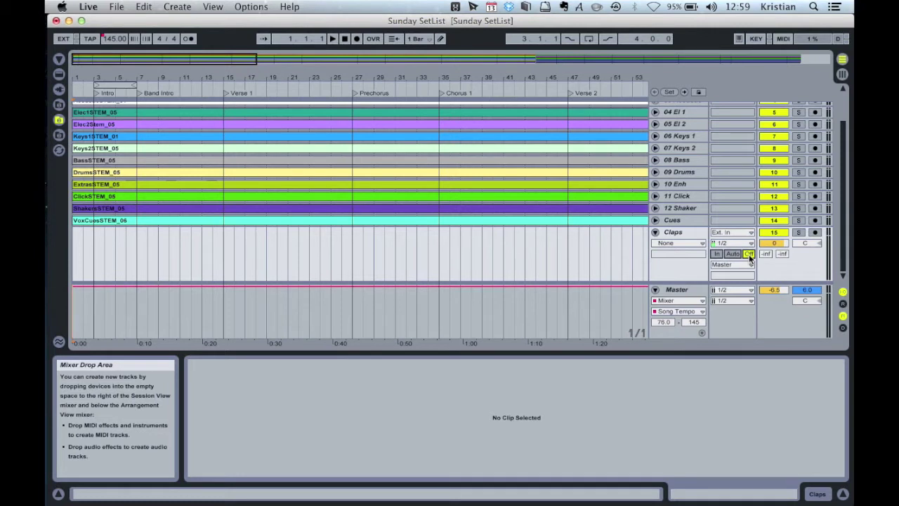
{"action": "left_click", "coordinate": [815, 232]}
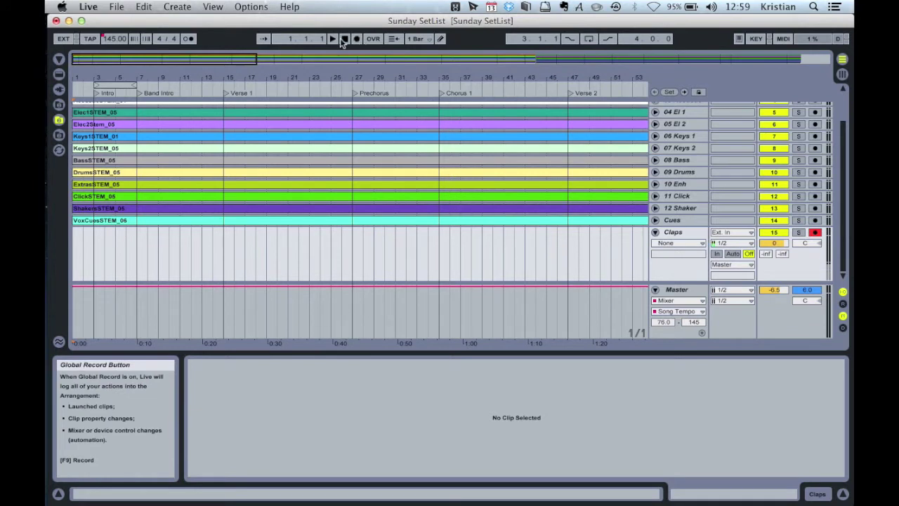
{"action": "left_click", "coordinate": [189, 39]}
{"action": "left_click", "coordinate": [333, 43]}
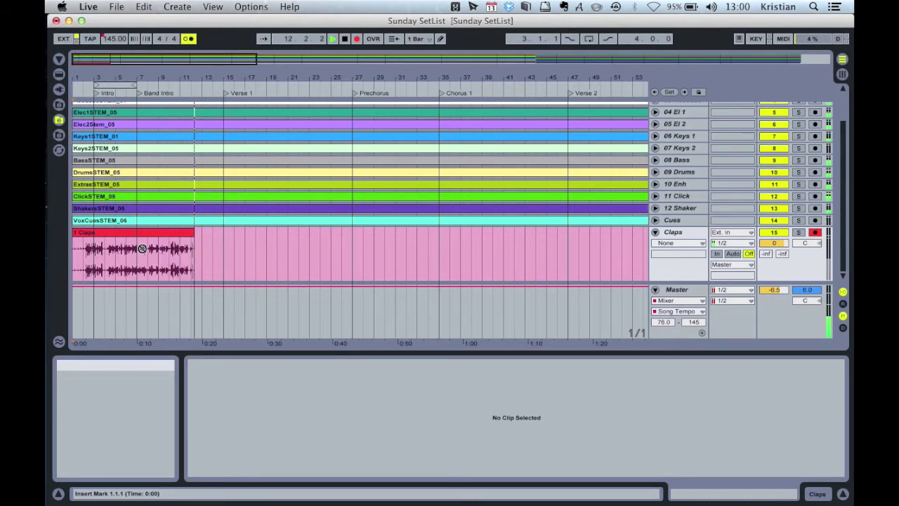
Stop the Claps recording at around bar 12.
{"action": "key", "text": "space"}
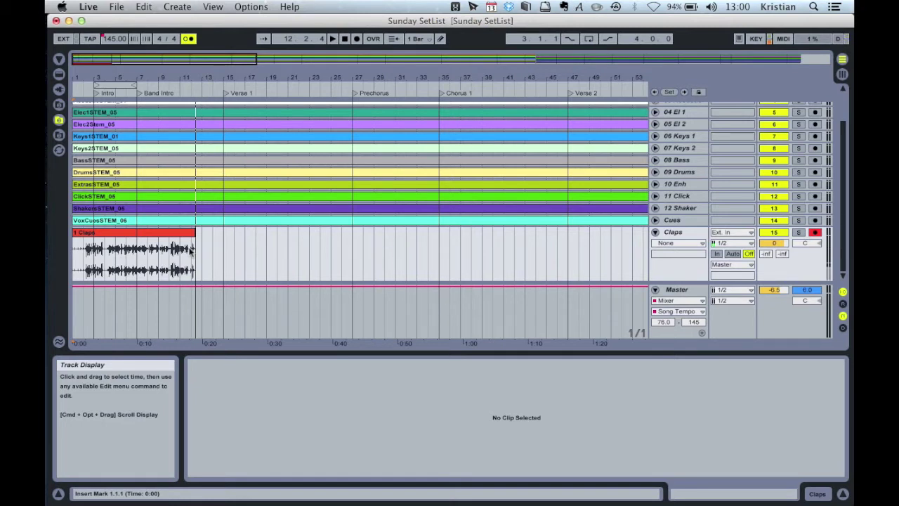
Disarm Claps, play from the start, and briefly solo the Claps track.
{"action": "left_click", "coordinate": [347, 39]}
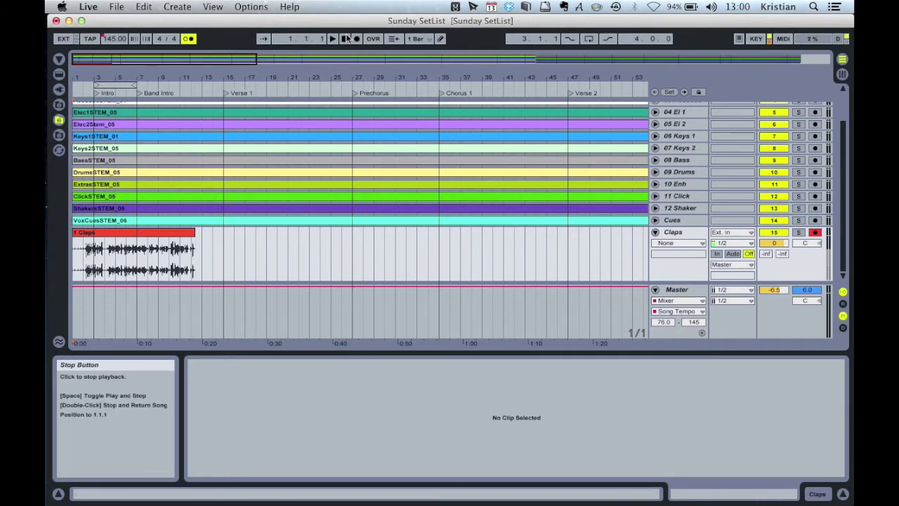
{"action": "left_click", "coordinate": [815, 232]}
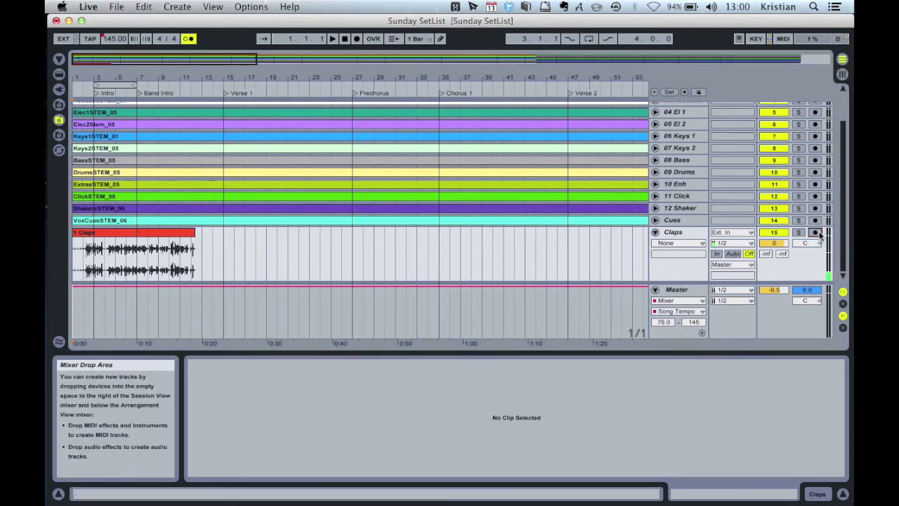
{"action": "left_click", "coordinate": [331, 42]}
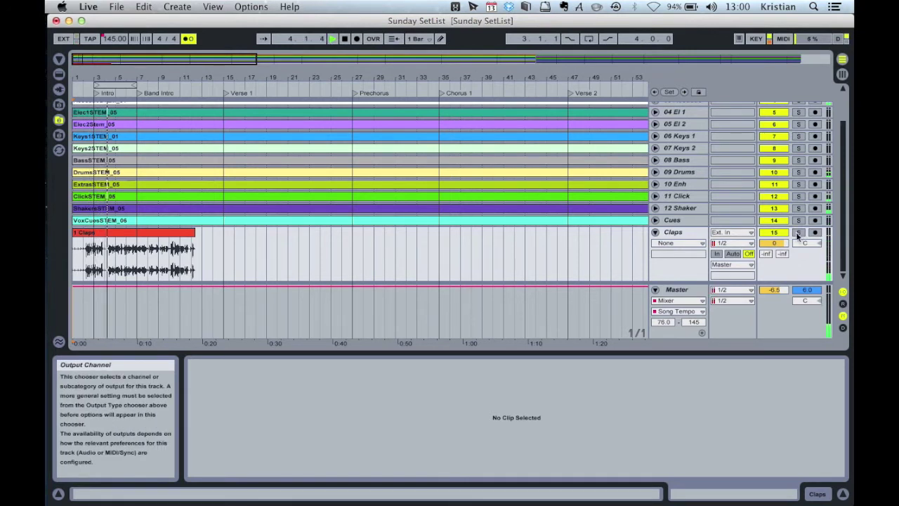
{"action": "left_click", "coordinate": [798, 232]}
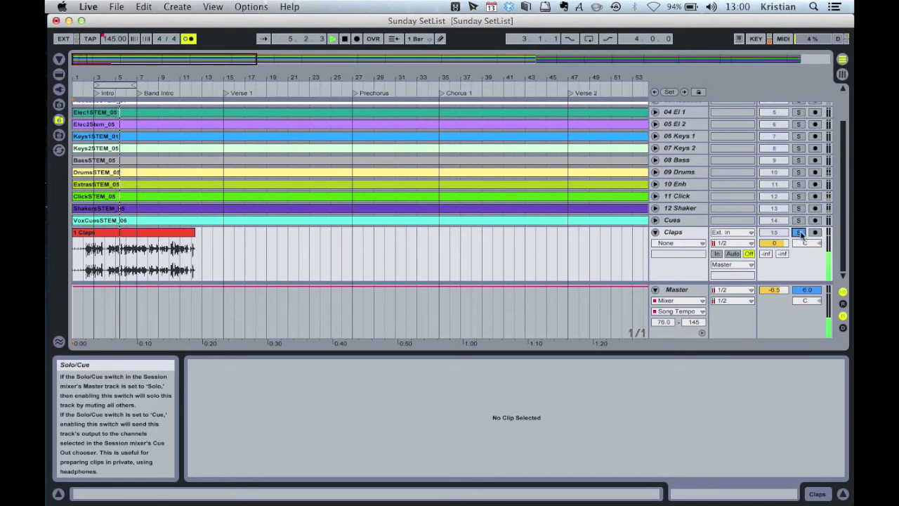
{"action": "left_click", "coordinate": [780, 234]}
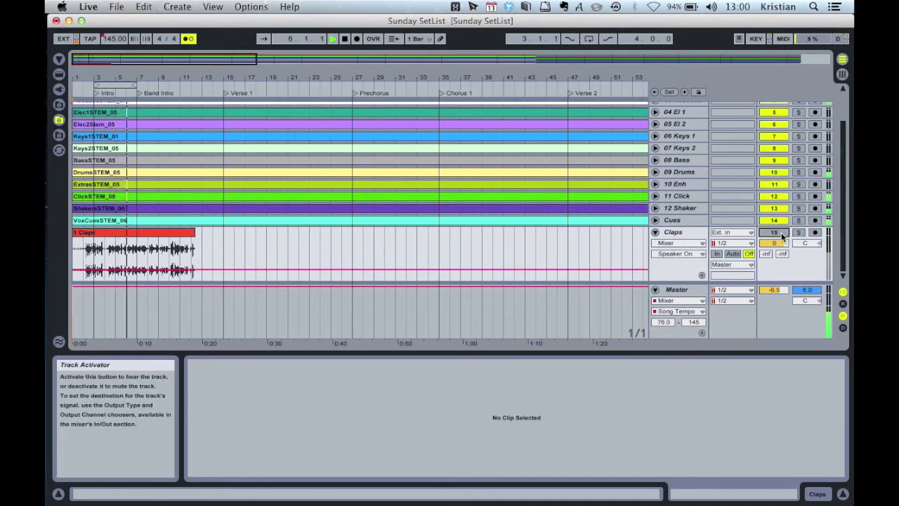
Show and hide the Live Device browser, then fold the Claps track to one row.
{"action": "left_click", "coordinate": [59, 74]}
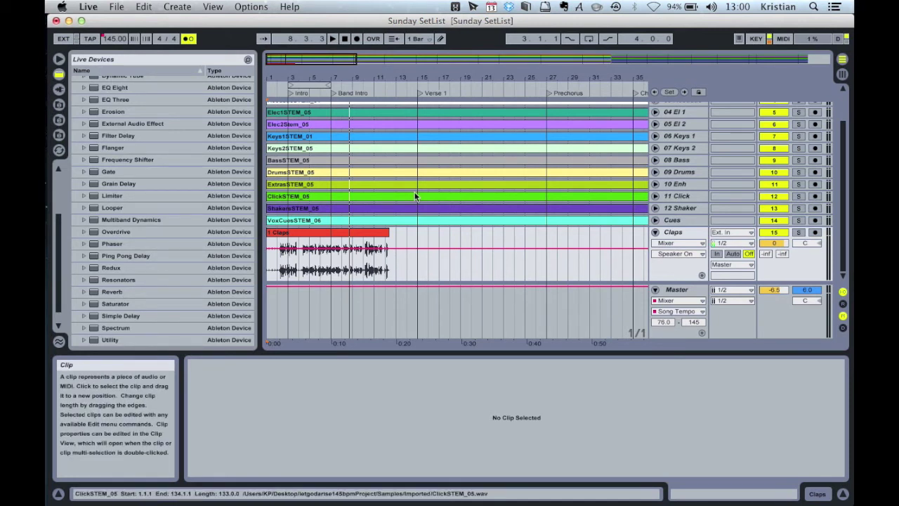
{"action": "left_click", "coordinate": [59, 59]}
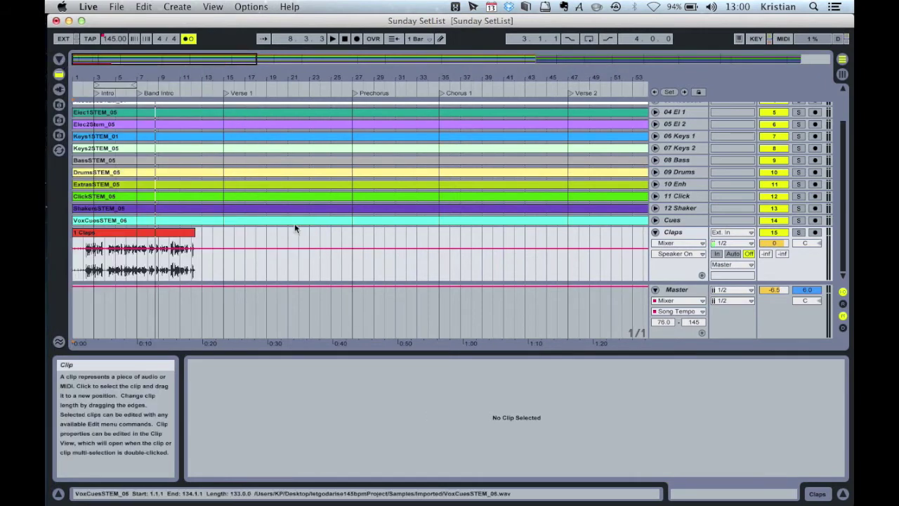
{"action": "left_click", "coordinate": [655, 233]}
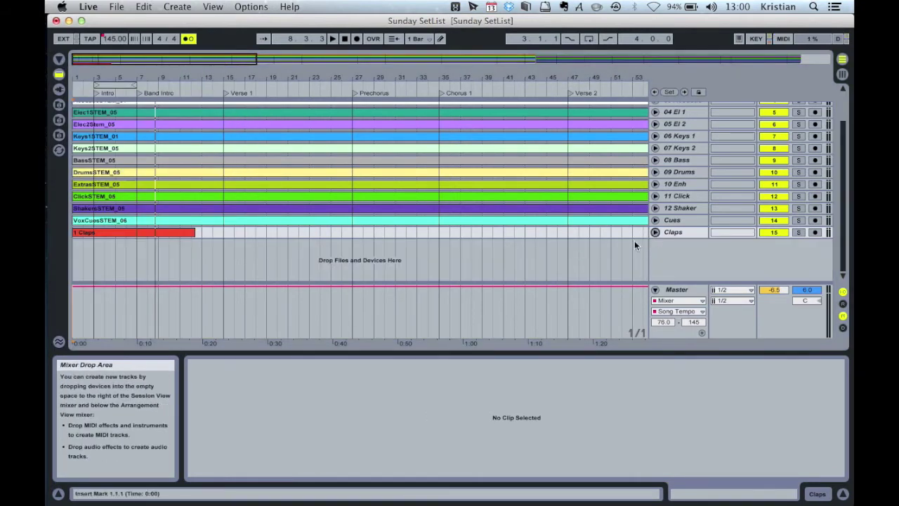
Insert a new audio track named 'Drum Loop' below Claps.
{"action": "left_click", "coordinate": [215, 6]}
{"action": "mouse_move", "coordinate": [180, 6]}
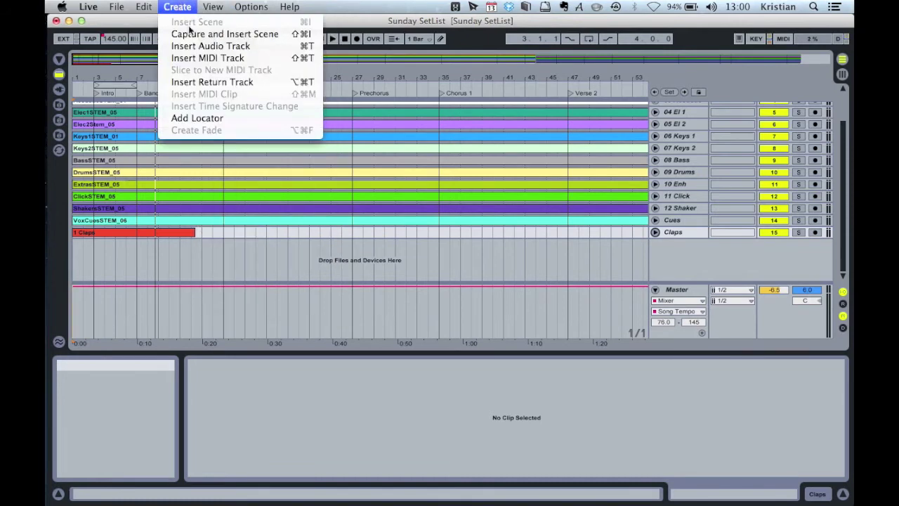
{"action": "left_click", "coordinate": [202, 47]}
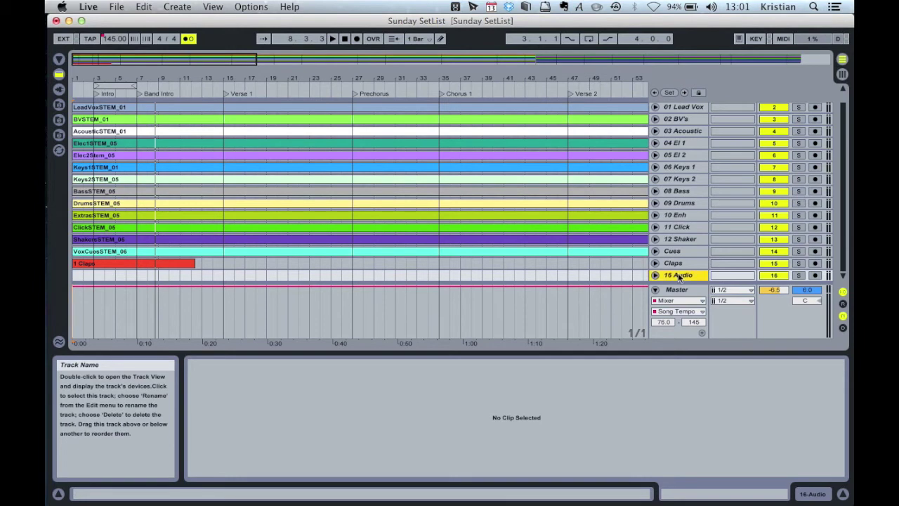
{"action": "key", "text": "super+r"}
{"action": "type", "text": "Drum Loop"}
{"action": "key", "text": "Return"}
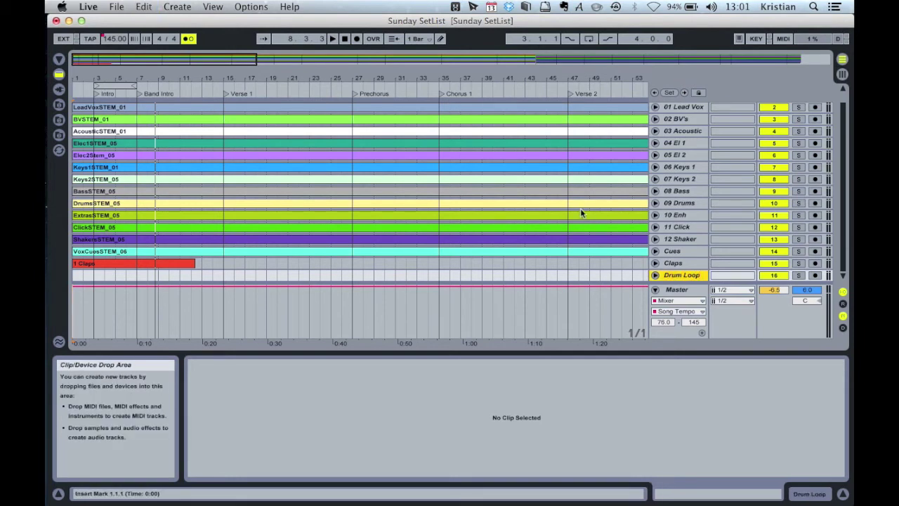
Deactivate the 09 Drums, 11 Click and 12 Shaker tracks and show the Desktop in the file browser.
{"action": "scroll", "coordinate": [580, 208], "scroll_direction": "right", "scroll_amount": 15}
{"action": "scroll", "coordinate": [580, 210], "scroll_direction": "up", "scroll_amount": 1}
{"action": "scroll", "coordinate": [580, 213], "scroll_direction": "down", "scroll_amount": 1}
{"action": "scroll", "coordinate": [580, 213], "scroll_direction": "left", "scroll_amount": 3}
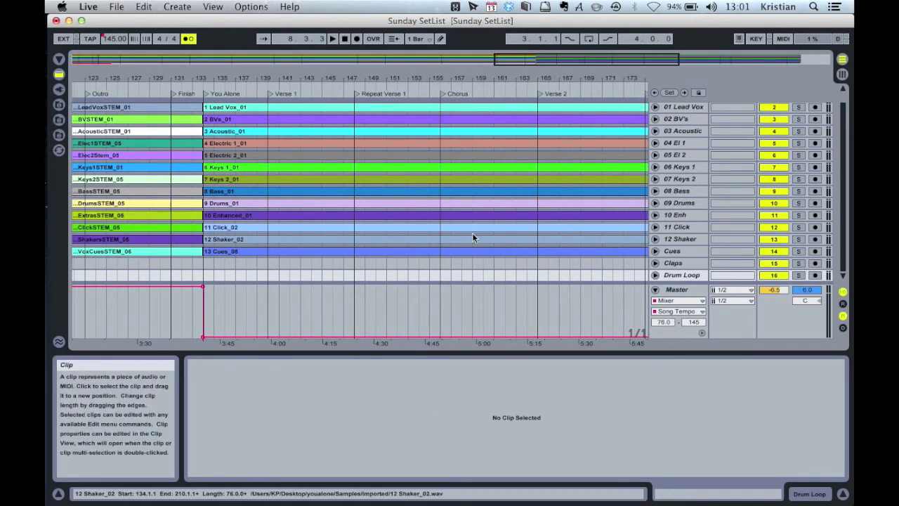
{"action": "left_click", "coordinate": [774, 203]}
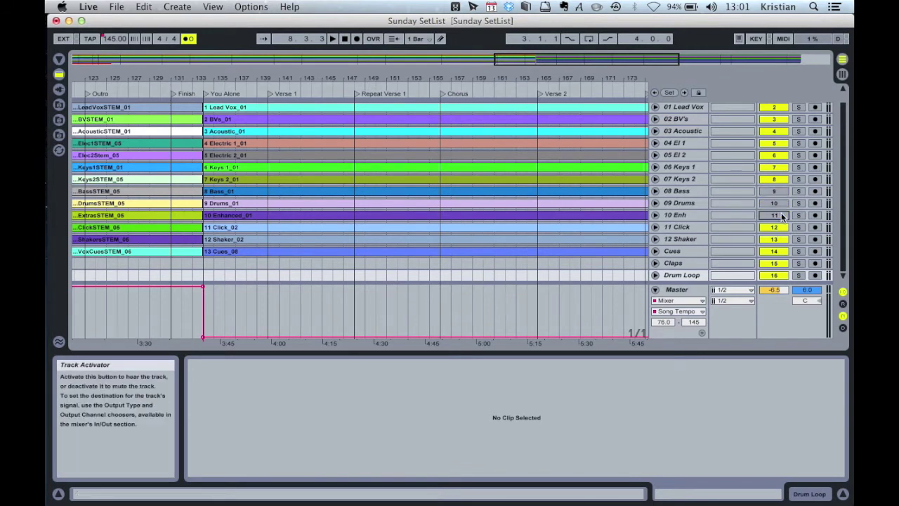
{"action": "left_click", "coordinate": [775, 227]}
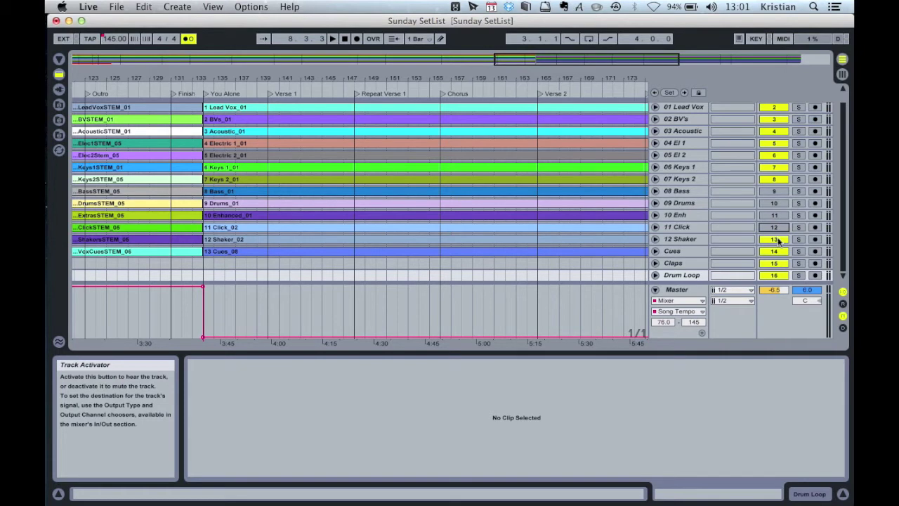
{"action": "left_click", "coordinate": [777, 240]}
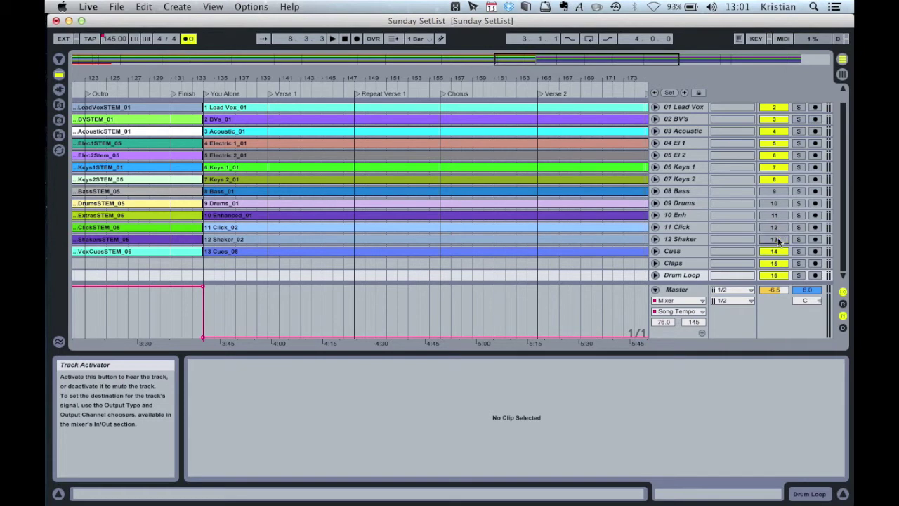
{"action": "left_click", "coordinate": [60, 107]}
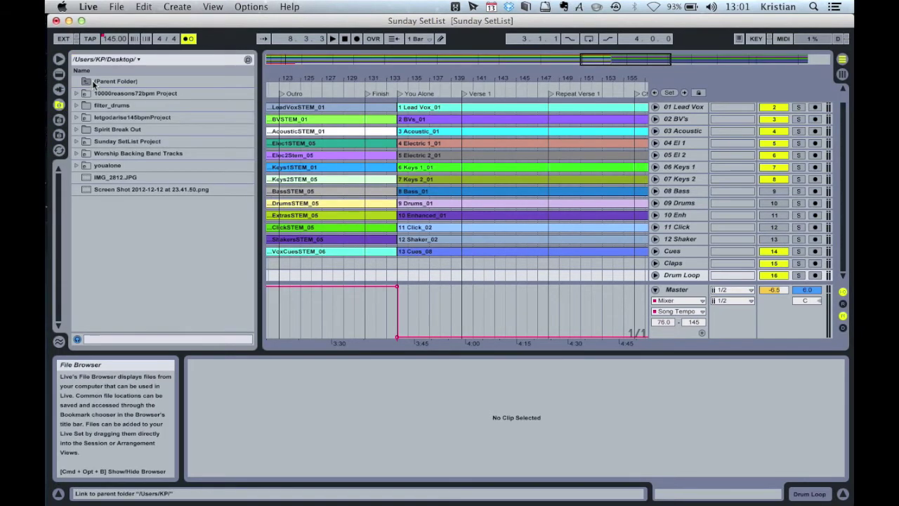
Open filter_drums > Wav and preview Filter Drums 5, then Filter Drums 4.
{"action": "double_click", "coordinate": [87, 106]}
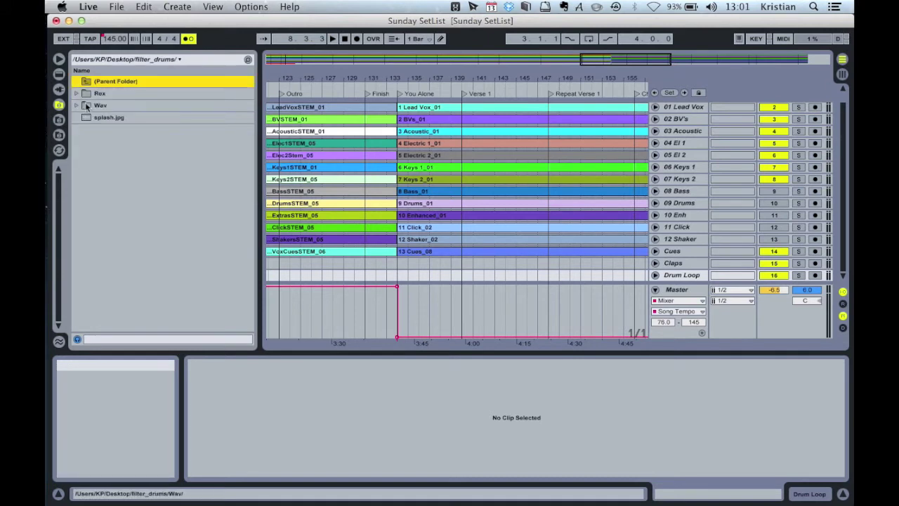
{"action": "double_click", "coordinate": [86, 105]}
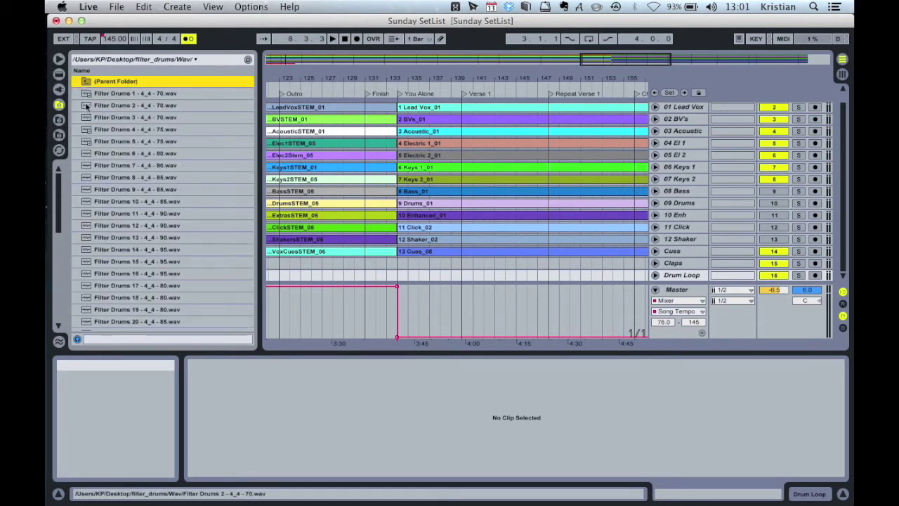
{"action": "left_click", "coordinate": [125, 142]}
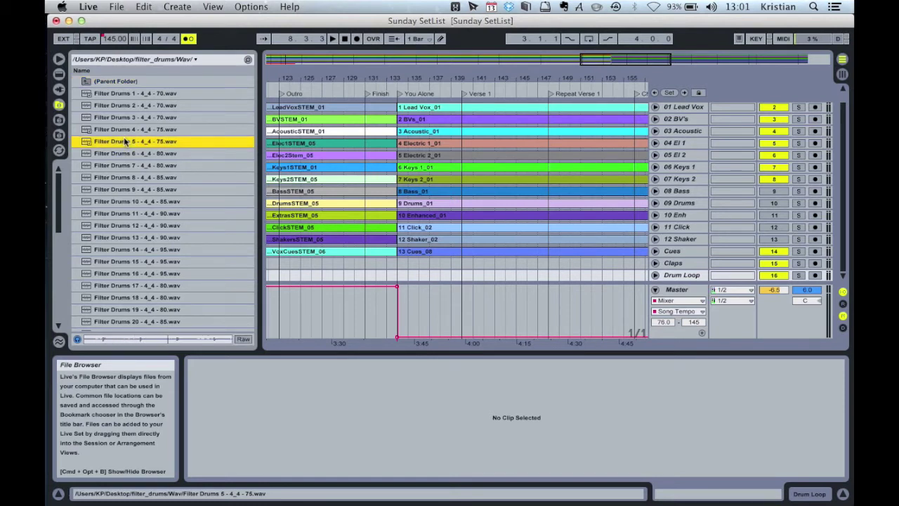
{"action": "left_click", "coordinate": [116, 130]}
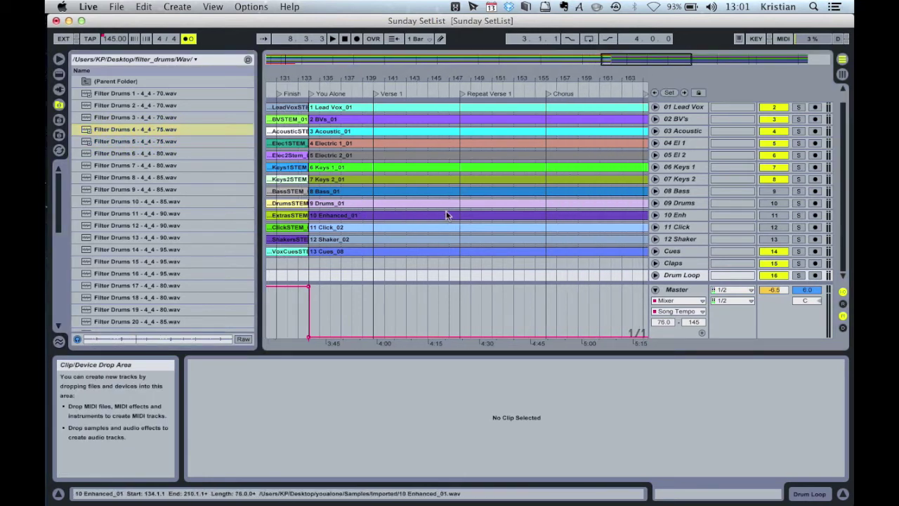
{"action": "scroll", "coordinate": [447, 216], "scroll_direction": "right", "scroll_amount": 3}
Drop Filter Drums 4 onto Drum Loop at bar 156, warp it to 76 BPM, and play.
{"action": "left_click_drag", "start_coordinate": [87, 128], "coordinate": [483, 275]}
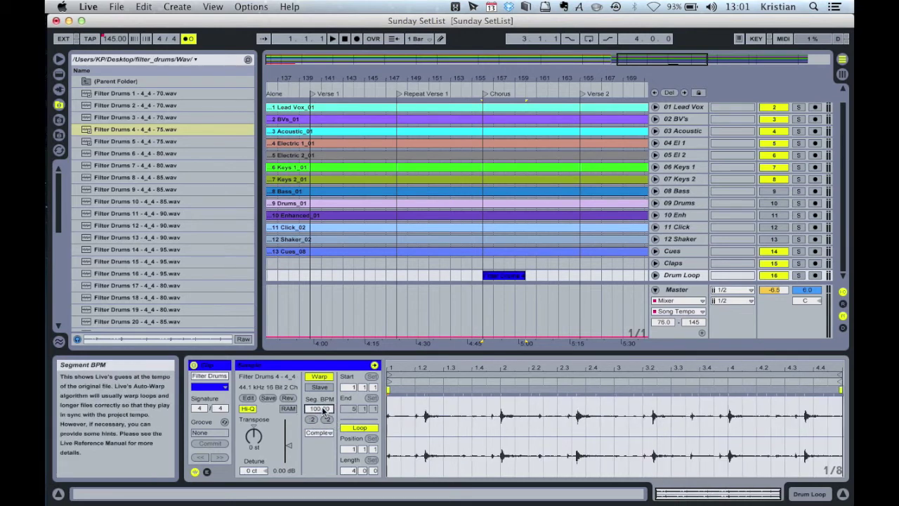
{"action": "left_click_drag", "start_coordinate": [320, 408], "coordinate": [320, 401]}
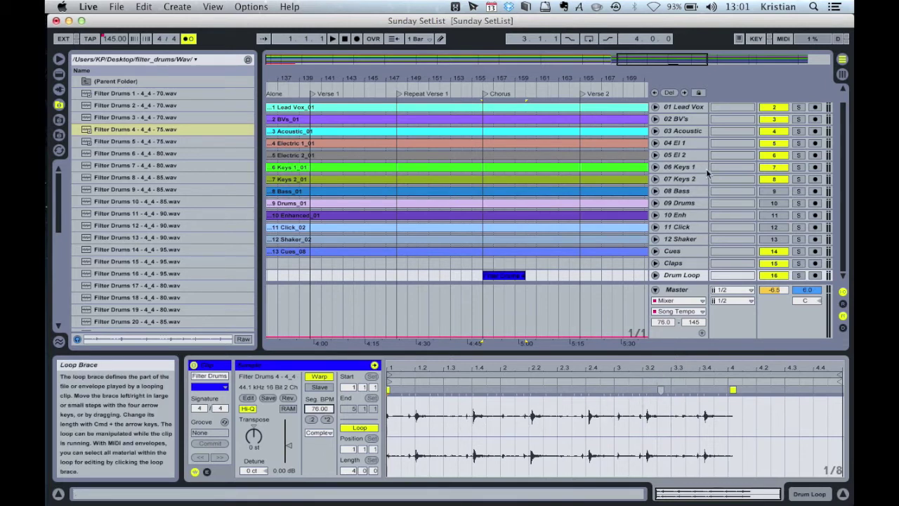
{"action": "left_click", "coordinate": [456, 92]}
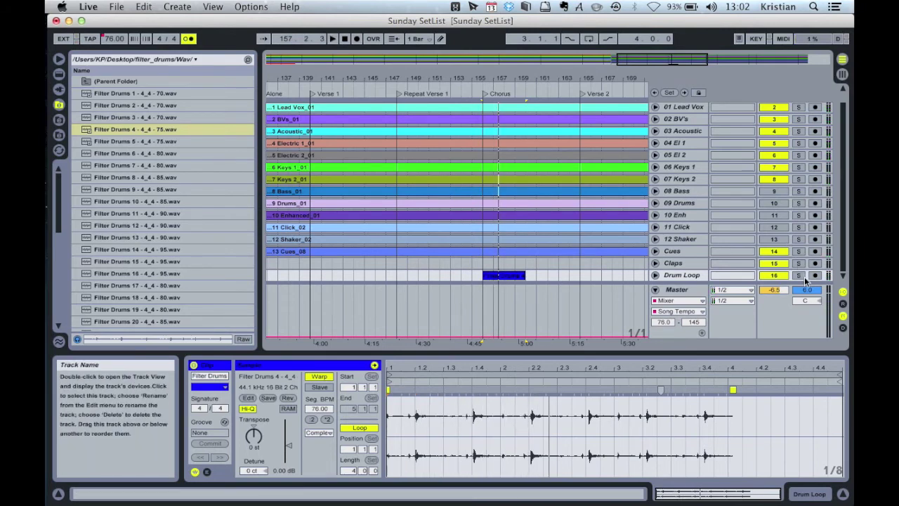
Solo Drum Loop, raise its clip gain, and replay the chorus.
{"action": "left_click", "coordinate": [798, 274]}
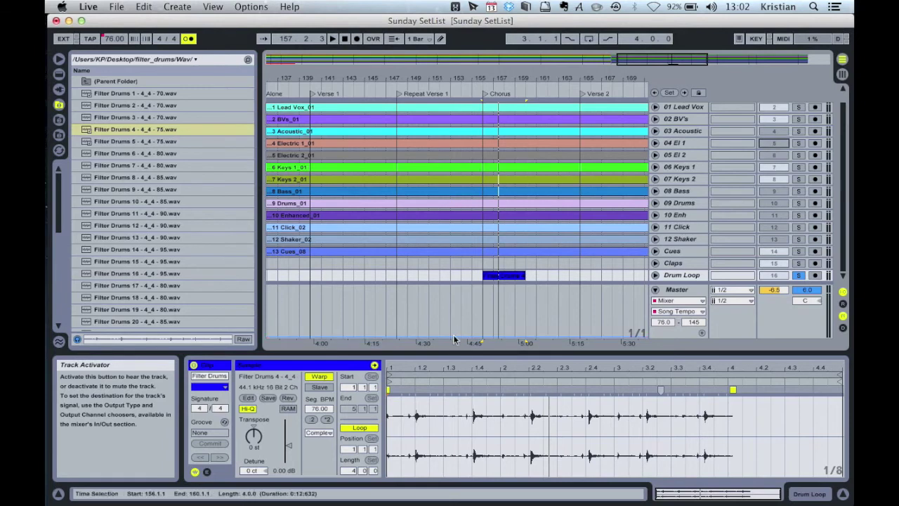
{"action": "left_click_drag", "start_coordinate": [288, 446], "coordinate": [288, 437]}
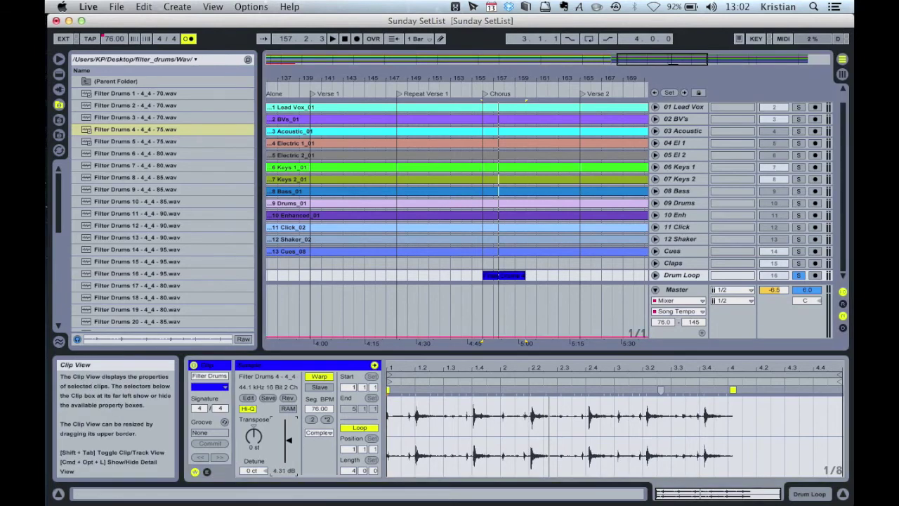
{"action": "left_click", "coordinate": [475, 87]}
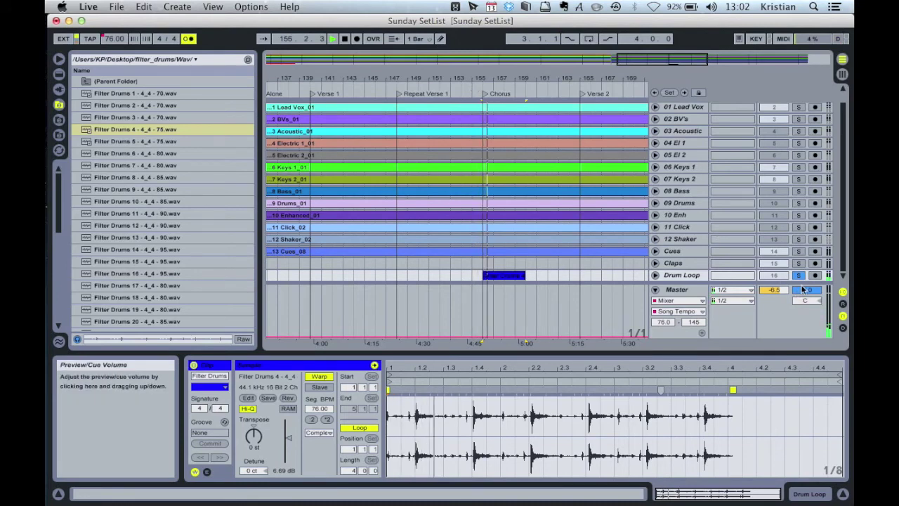
{"action": "key", "text": "XF86AudioRaiseVolume"}
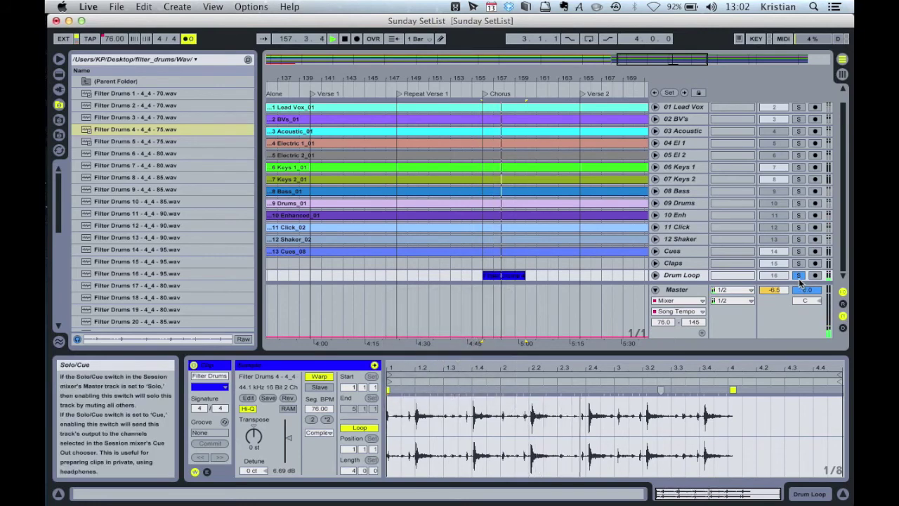
{"action": "key", "text": "space"}
Unsolo Drum Loop and push the clip gain up to 14.8 dB during chorus playback.
{"action": "left_click", "coordinate": [798, 278]}
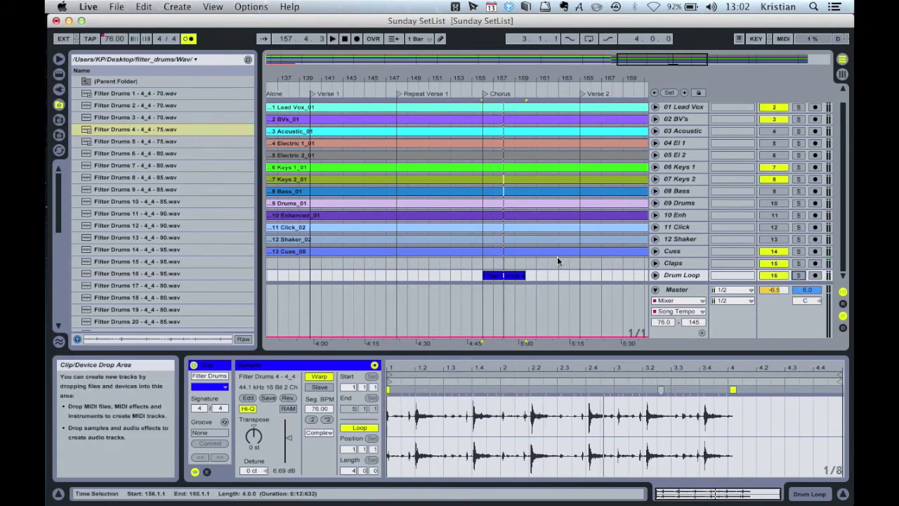
{"action": "left_click", "coordinate": [472, 90]}
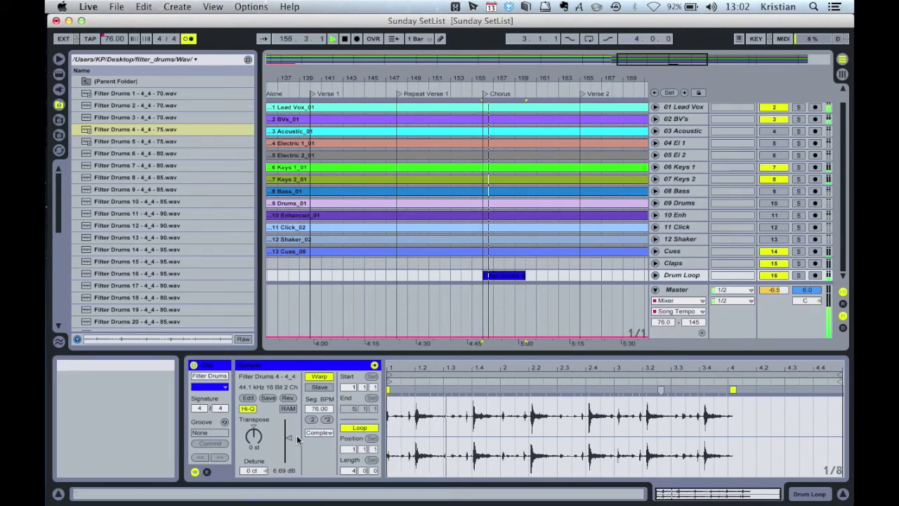
{"action": "mouse_move", "coordinate": [288, 437]}
{"action": "left_mouse_down"}
{"action": "mouse_move", "coordinate": [288, 418]}
{"action": "mouse_move", "coordinate": [290, 431]}
{"action": "left_mouse_up"}
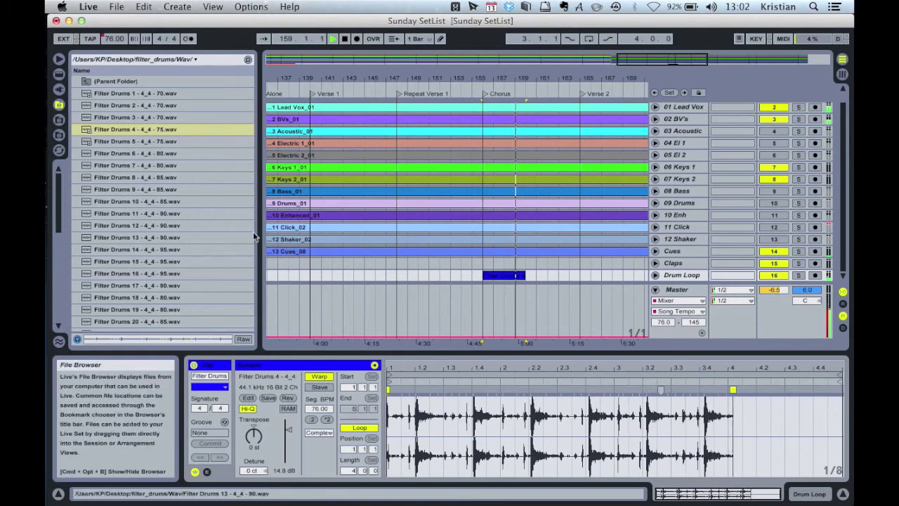
{"action": "key", "text": "space"}
Replay from just before the chorus, boost the Drum Loop clip gain to 17.1 dB, and hide the browser.
{"action": "left_click", "coordinate": [468, 84]}
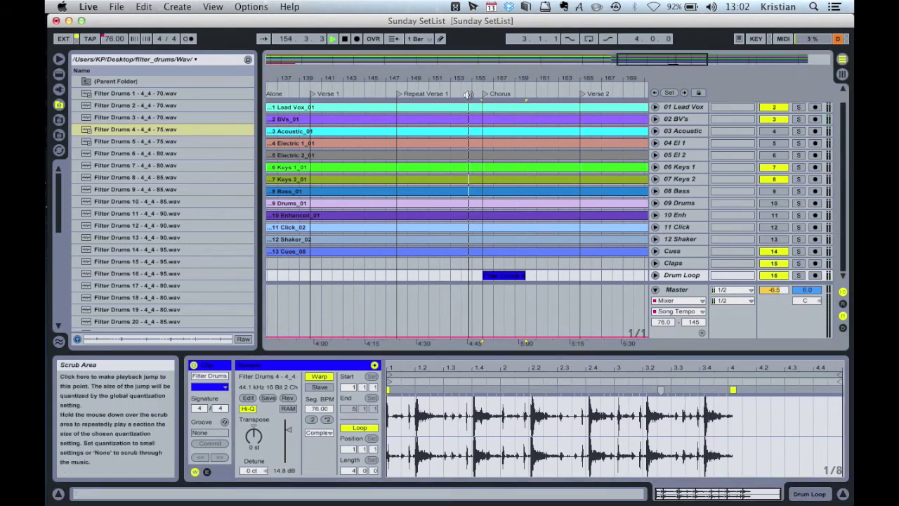
{"action": "left_click_drag", "start_coordinate": [288, 429], "coordinate": [288, 429]}
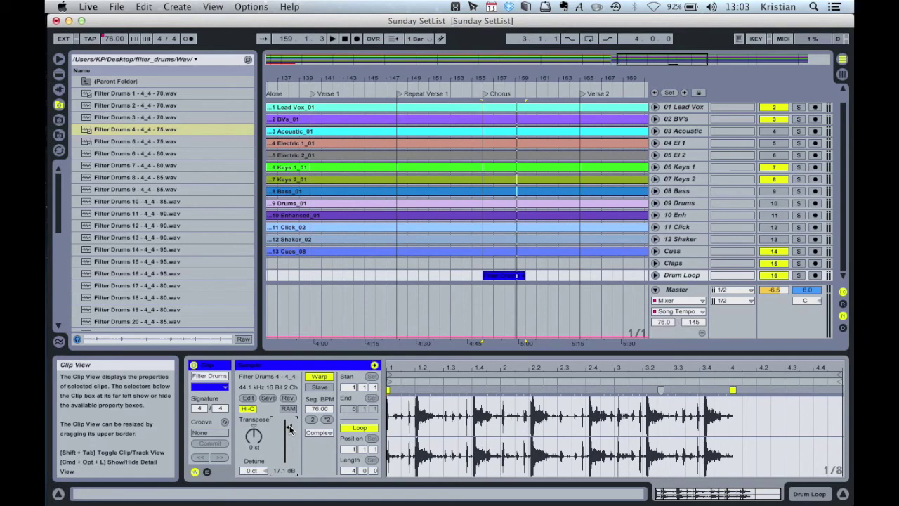
{"action": "left_click", "coordinate": [59, 61]}
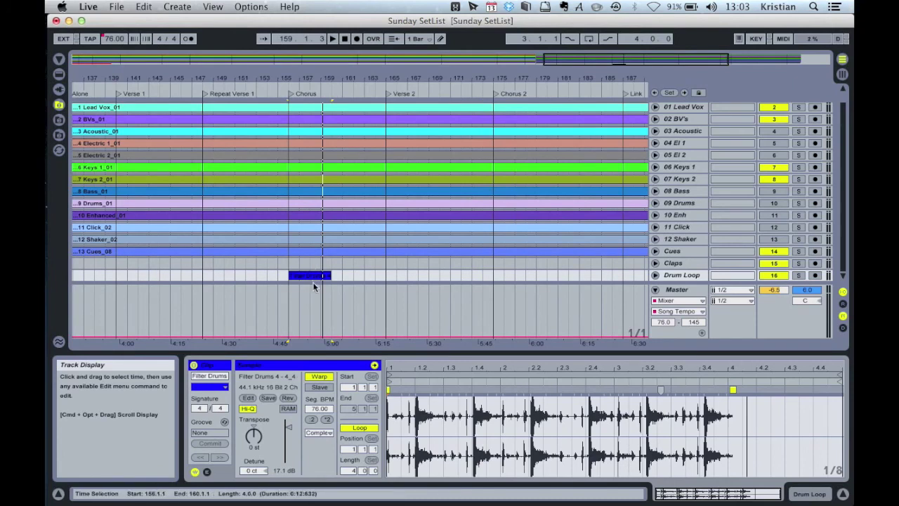